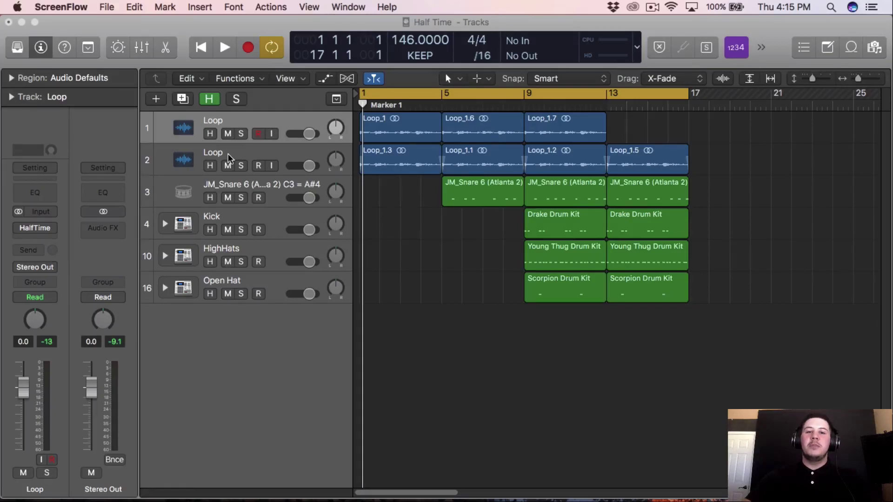
# Step: Mute the second Loop track, select the first Loop track, and play back its three regions
pyautogui.click(227, 165)
pyautogui.click(341, 148)
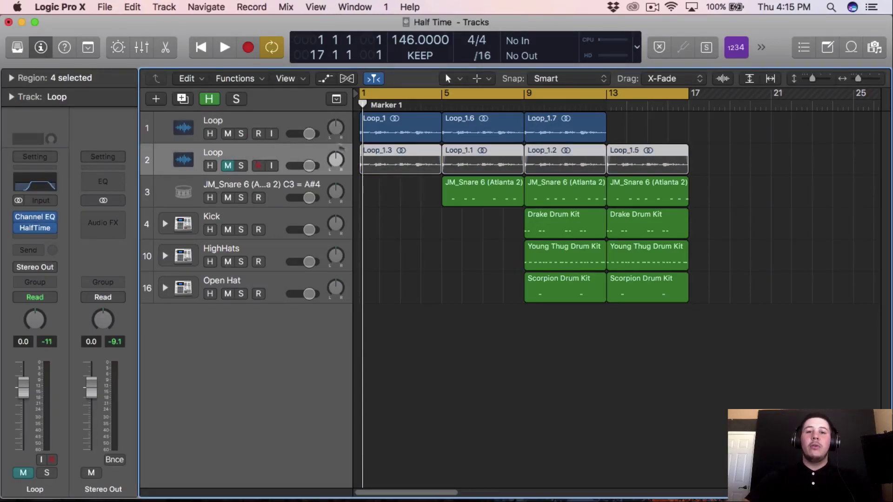
pyautogui.click(222, 116)
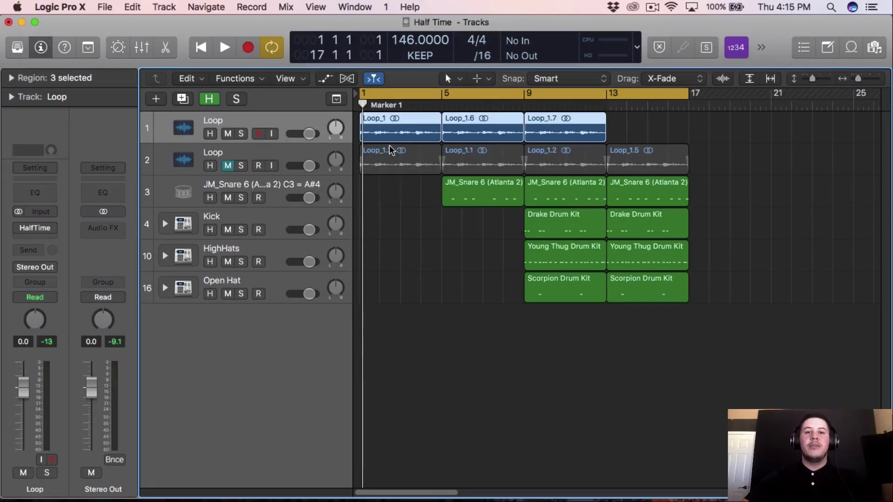
pyautogui.press('space')
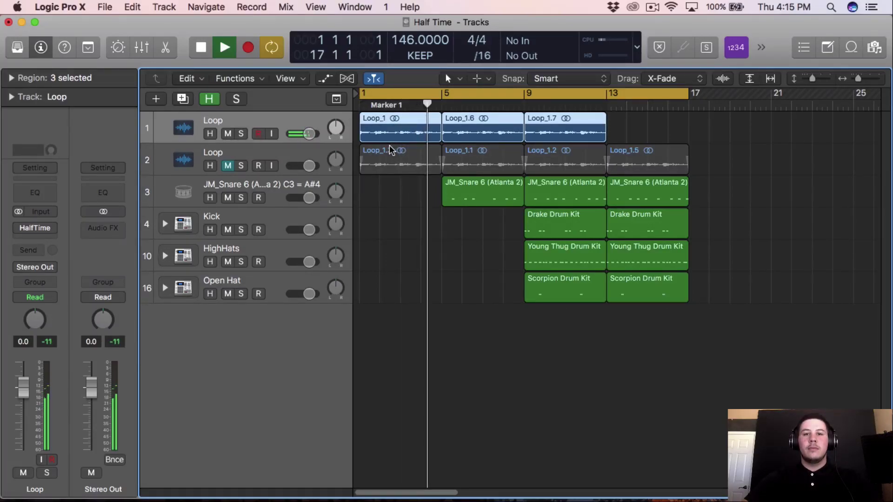
pyautogui.press('space')
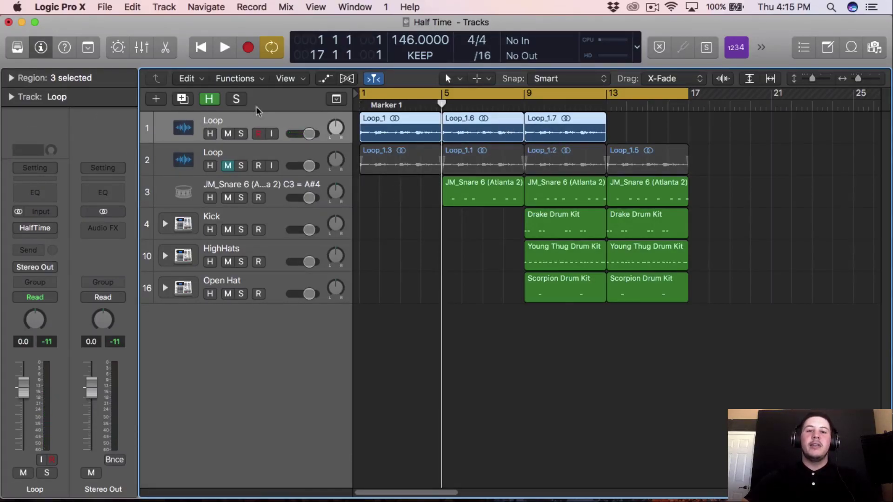
# Step: Show the Region parameters in the Inspector after briefly hiding and restoring the panel
pyautogui.click(9, 77)
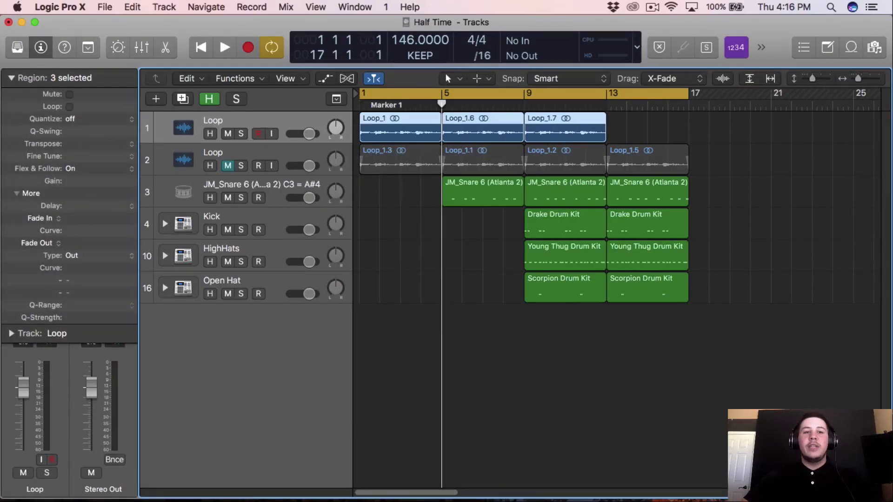
pyautogui.click(18, 78)
pyautogui.click(41, 47)
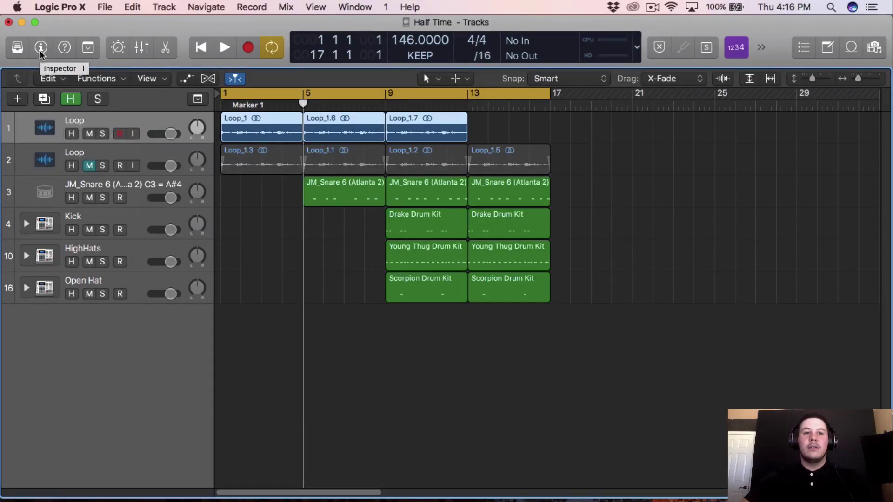
pyautogui.click(41, 48)
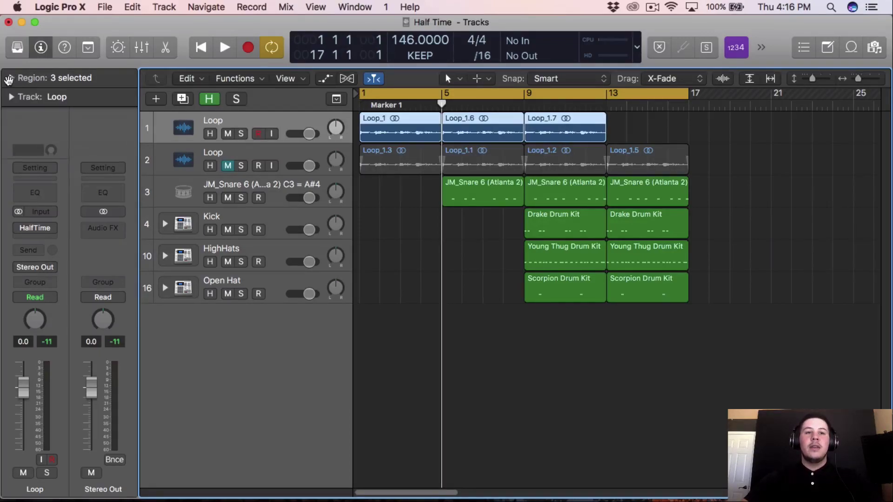
pyautogui.click(10, 78)
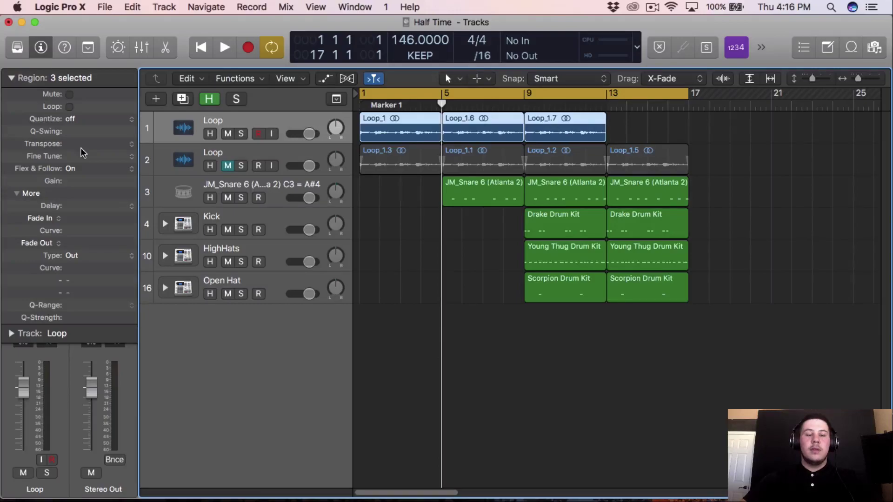
# Step: Try two different Transpose values on the Loop regions, playing back each one
pyautogui.moveTo(70, 144); pyautogui.dragTo(70, 159)
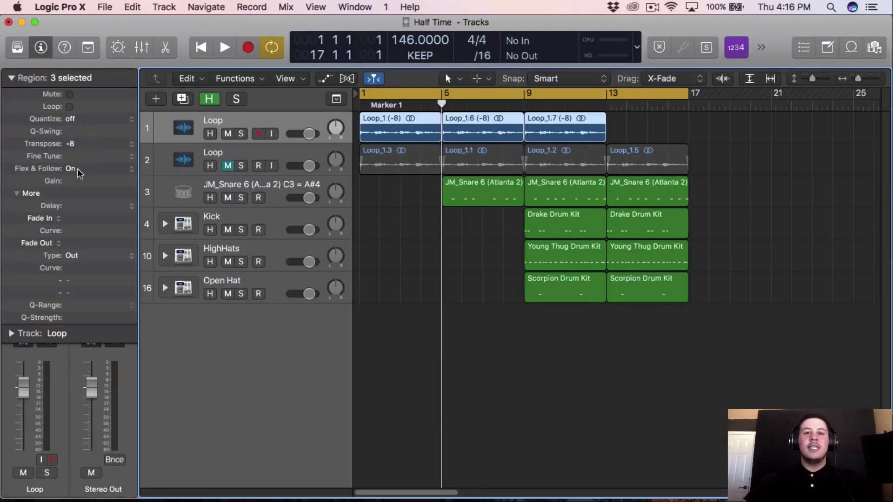
pyautogui.press('space')
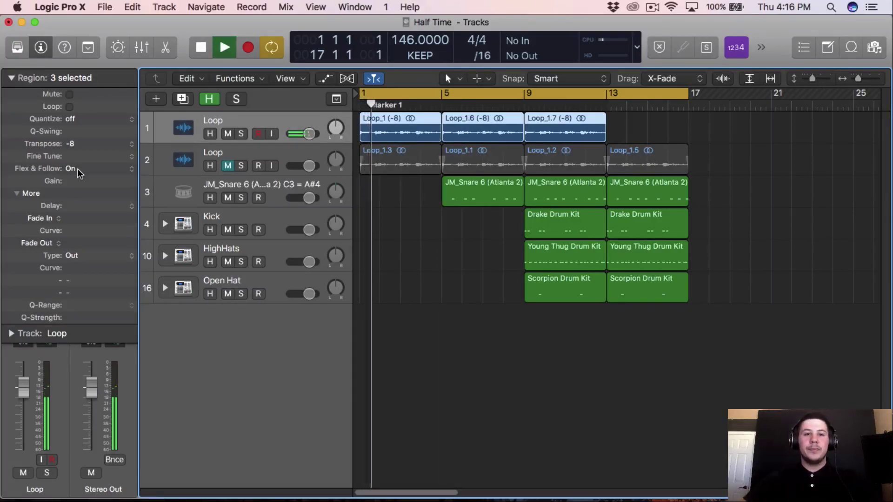
pyautogui.press('space')
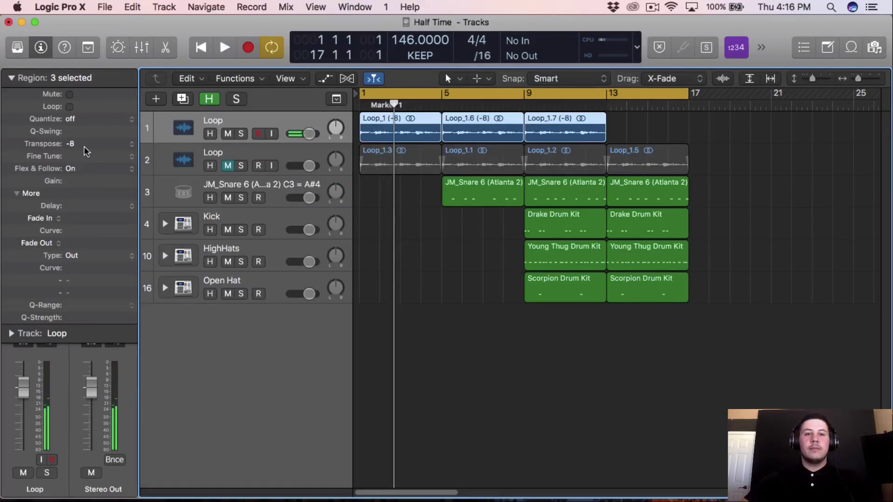
pyautogui.moveTo(84, 146); pyautogui.dragTo(85, 154)
pyautogui.press('space')
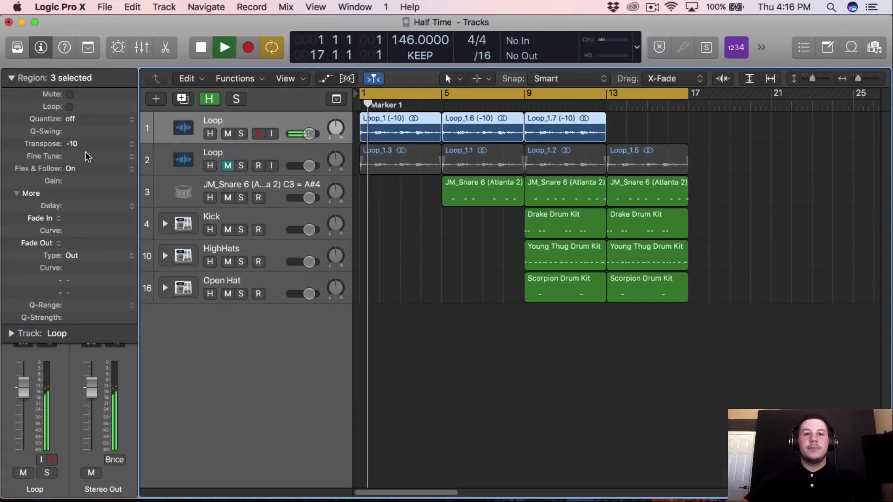
pyautogui.press('space')
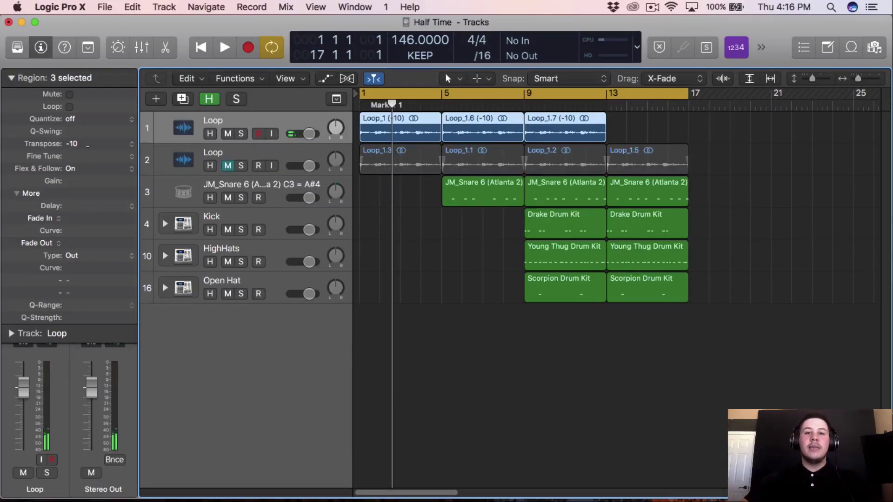
# Step: Transpose the Loop regions up to +4, play them back, then reset Transpose to zero
pyautogui.moveTo(71, 144); pyautogui.dragTo(71, 112)
pyautogui.press('space')
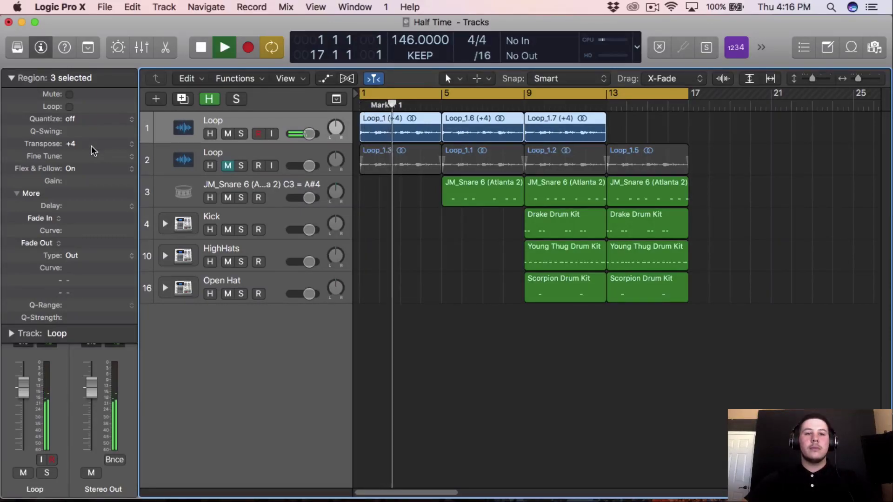
pyautogui.press('space')
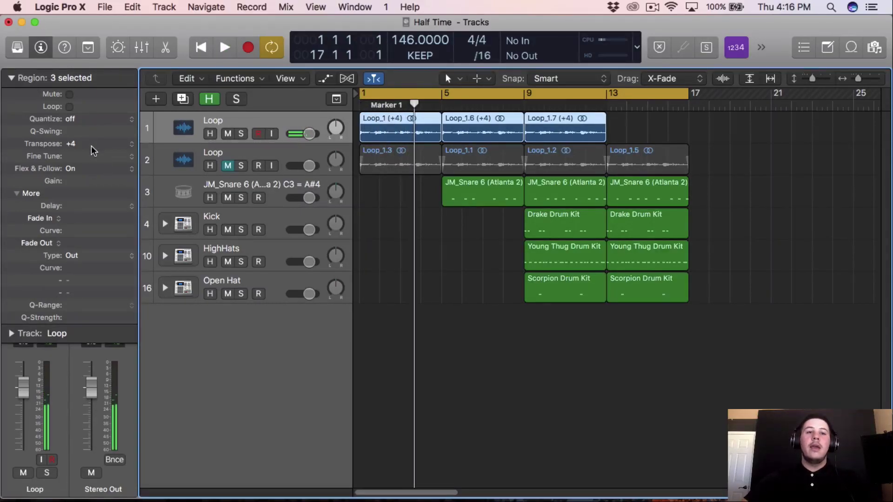
pyautogui.press('super+z')
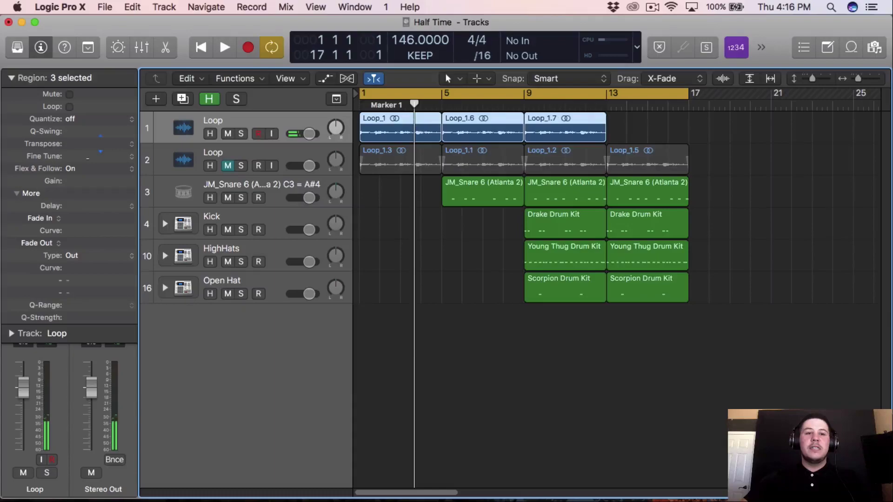
# Step: Collapse the Region inspector and show Loop_1 in the Audio File Editor
pyautogui.click(11, 78)
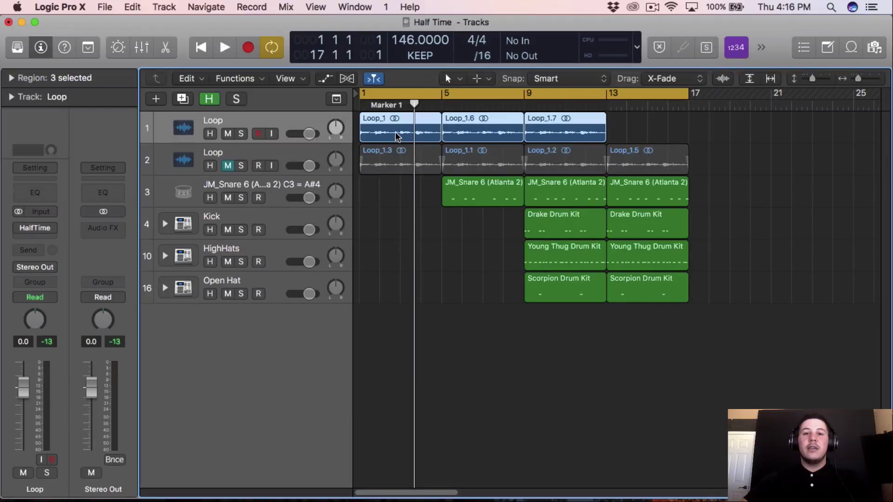
pyautogui.press('e')
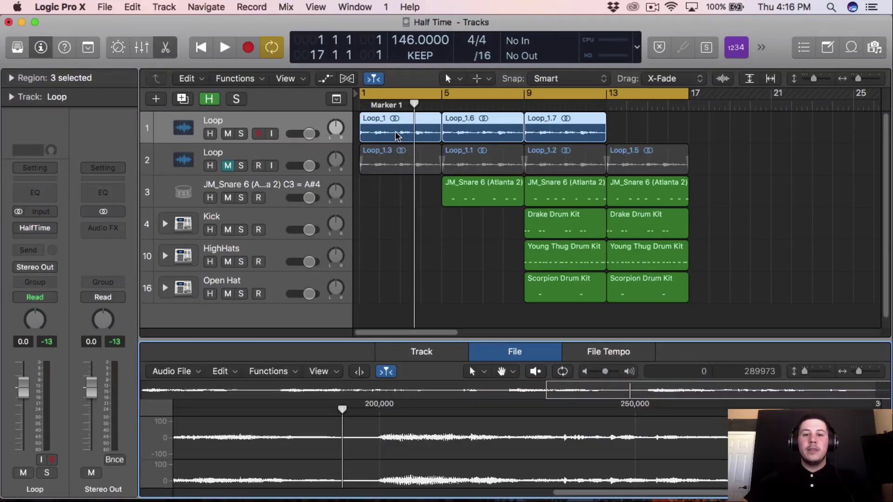
pyautogui.click(437, 350)
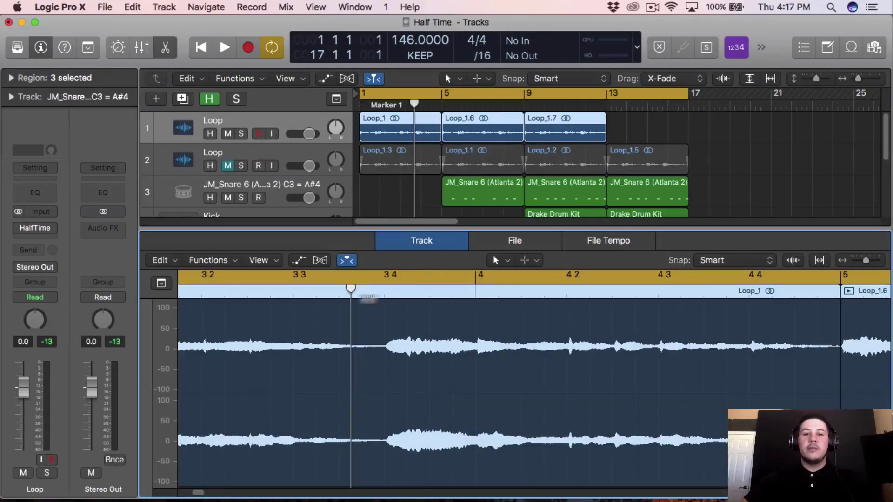
pyautogui.hscroll(-3, 439, 298)
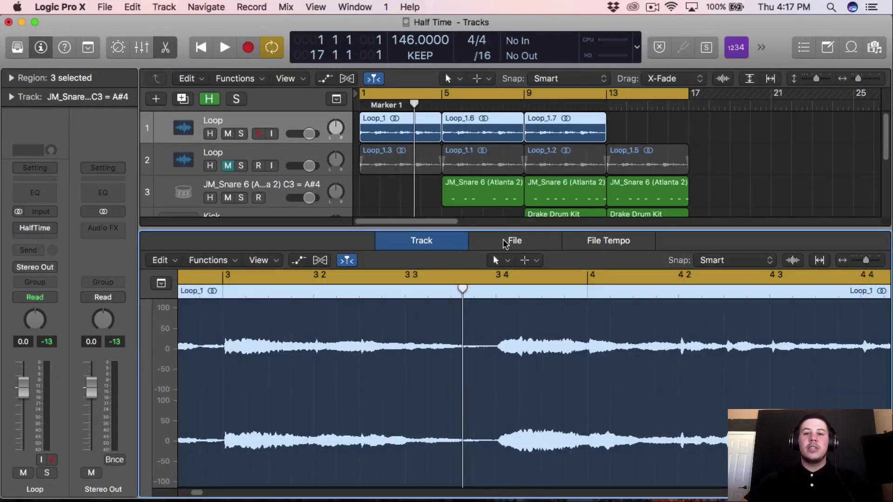
pyautogui.click(505, 245)
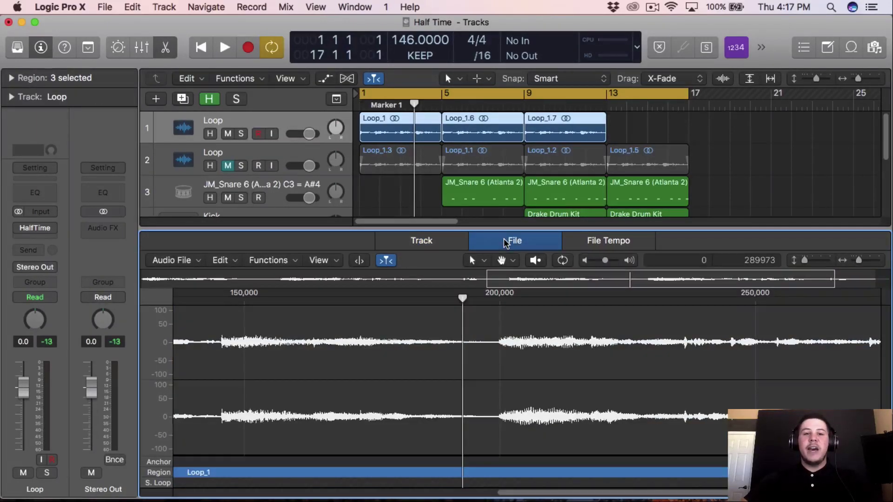
# Step: Reverse the Loop_1 audio file with Functions > Reverse and play back the reversed loop
pyautogui.click(279, 261)
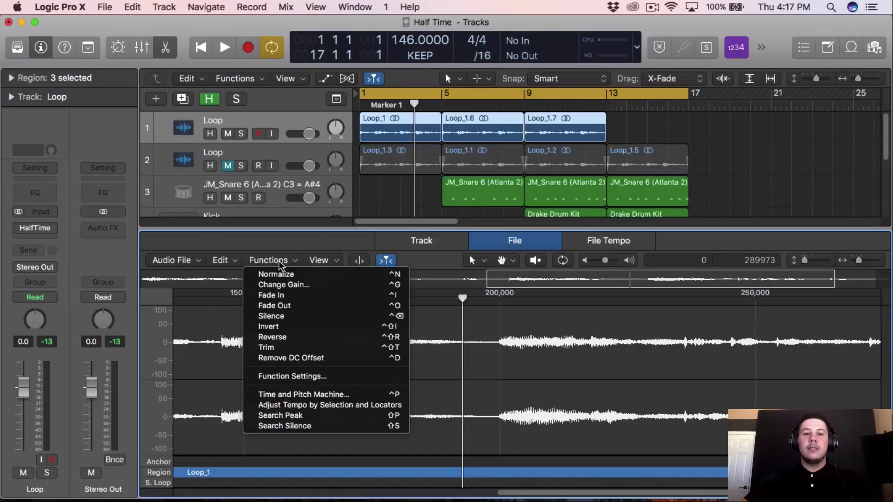
pyautogui.click(279, 337)
pyautogui.press('Return')
pyautogui.press('space')
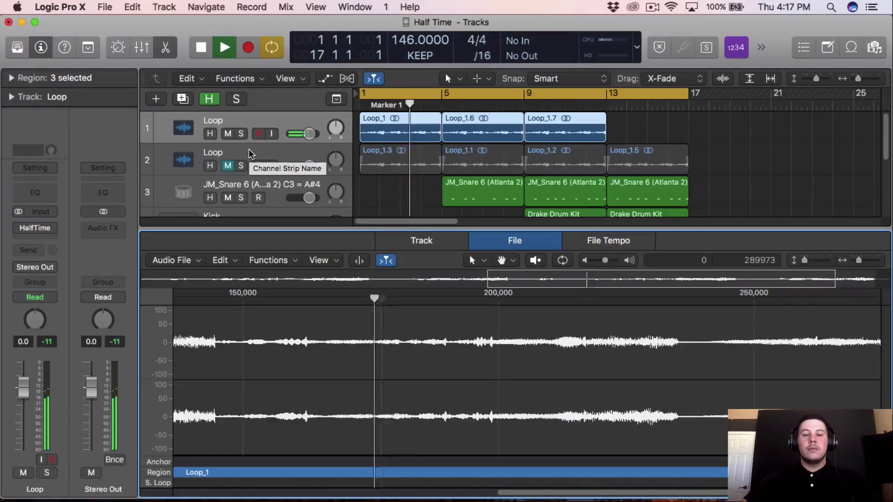
pyautogui.press('space')
pyautogui.click(243, 128)
# Step: Transpose track 1's Loop regions to -14, play them back, and collapse the Region inspector
pyautogui.click(10, 78)
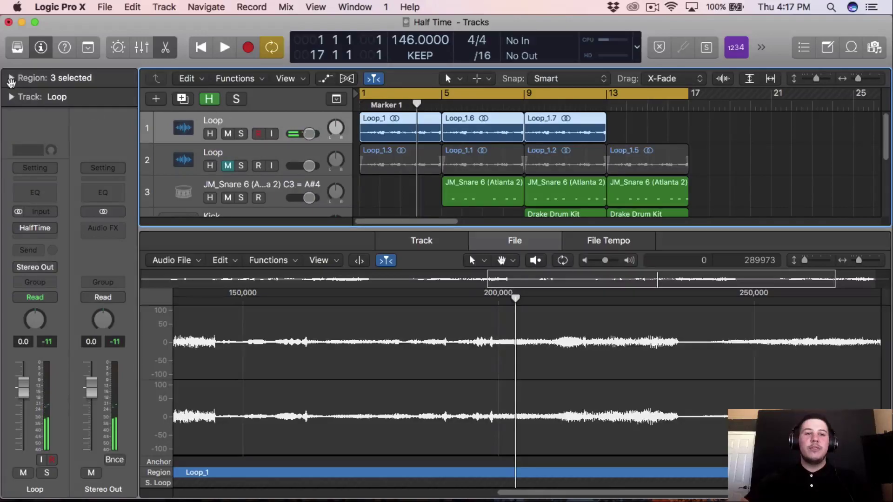
pyautogui.moveTo(71, 143); pyautogui.dragTo(76, 180)
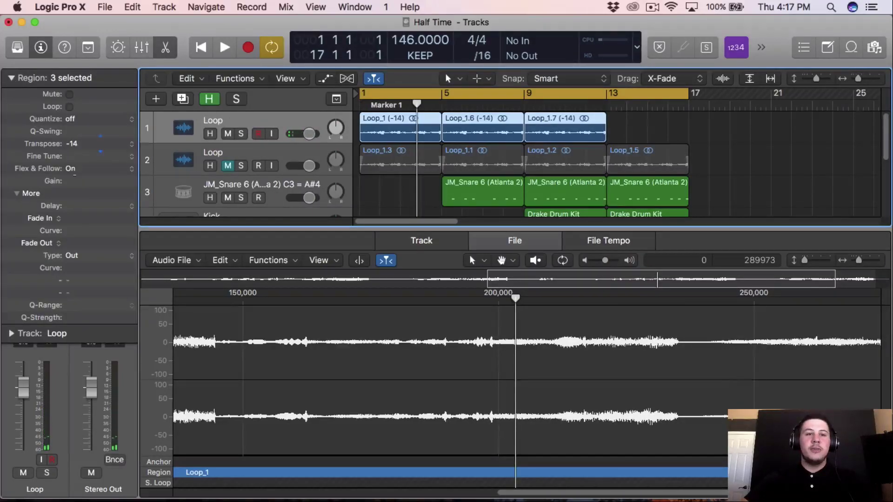
pyautogui.press('space')
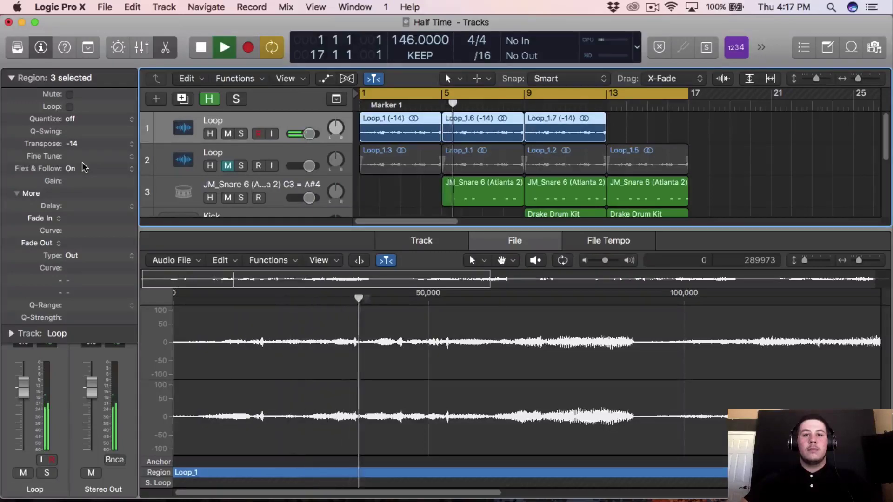
pyautogui.press('space')
pyautogui.click(257, 133)
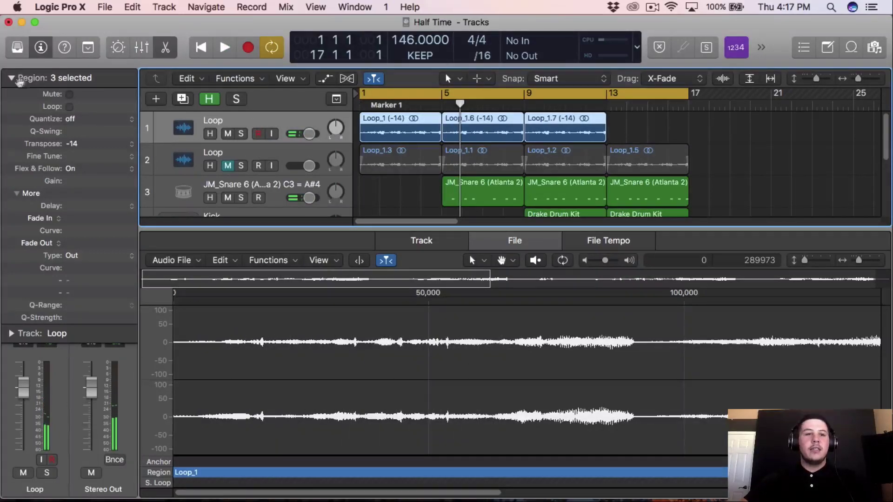
pyautogui.click(15, 80)
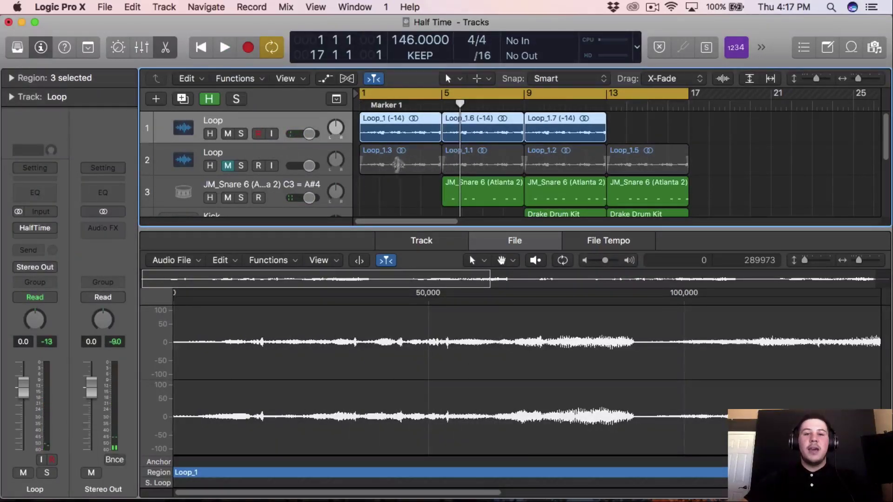
# Step: Mute track 1, unmute and select track 2, and preview its Channel EQ during playback
pyautogui.click(227, 133)
pyautogui.click(228, 166)
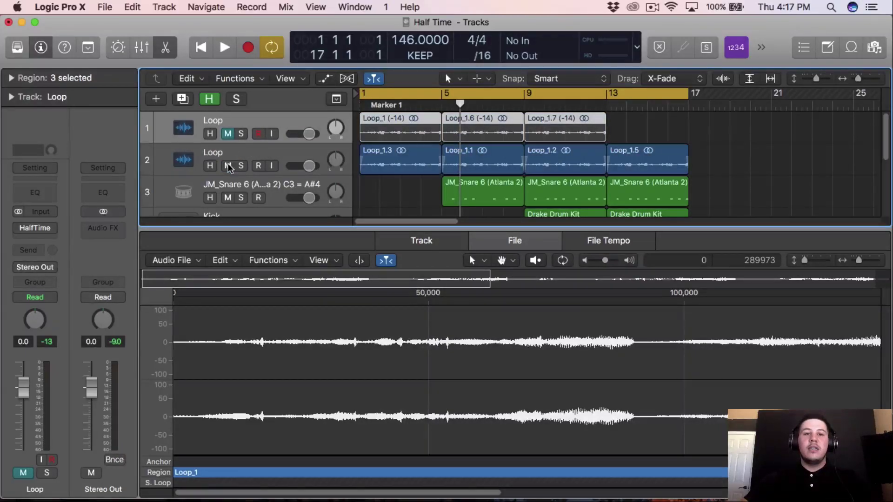
pyautogui.click(297, 155)
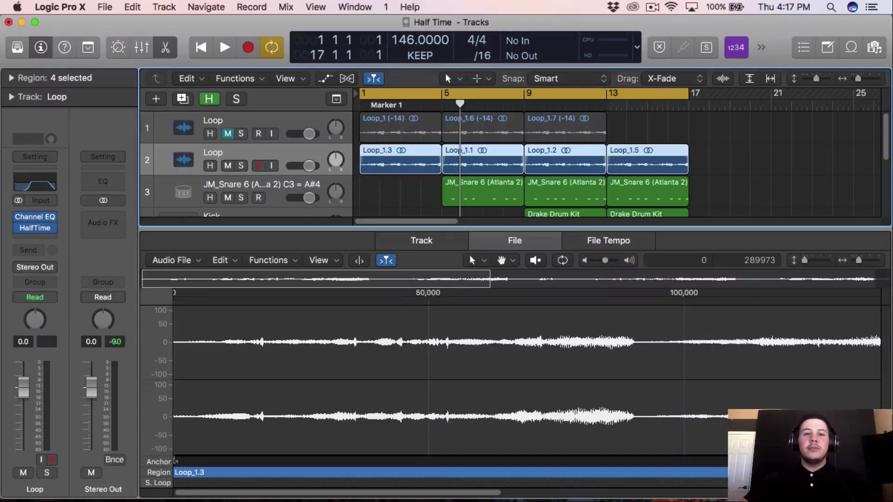
pyautogui.click(35, 217)
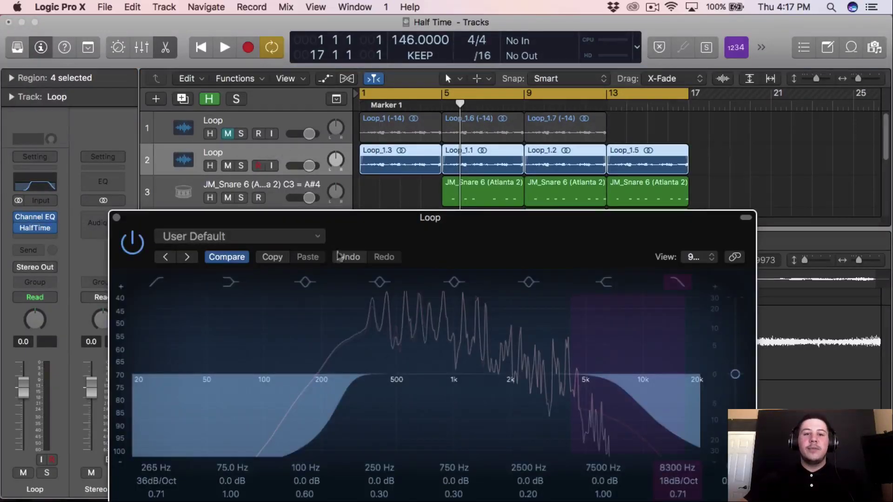
pyautogui.moveTo(413, 228); pyautogui.dragTo(416, 136)
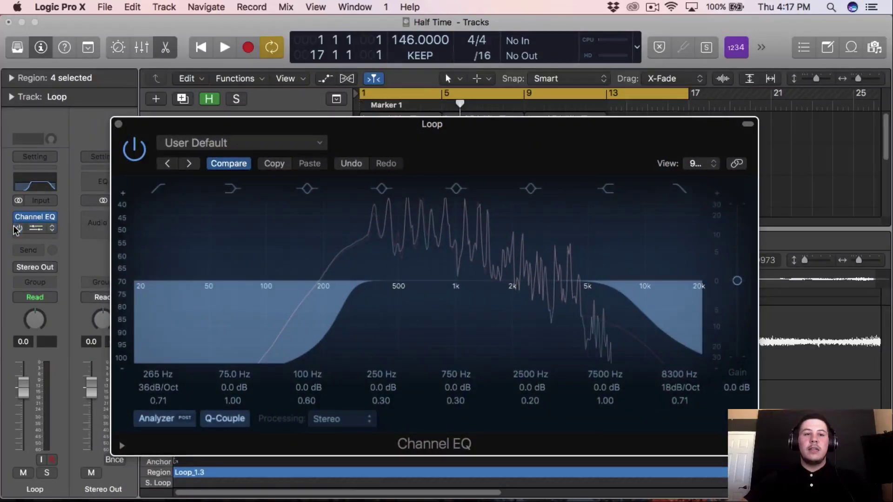
pyautogui.moveTo(483, 155); pyautogui.dragTo(463, 270)
pyautogui.press('space')
pyautogui.press('space')
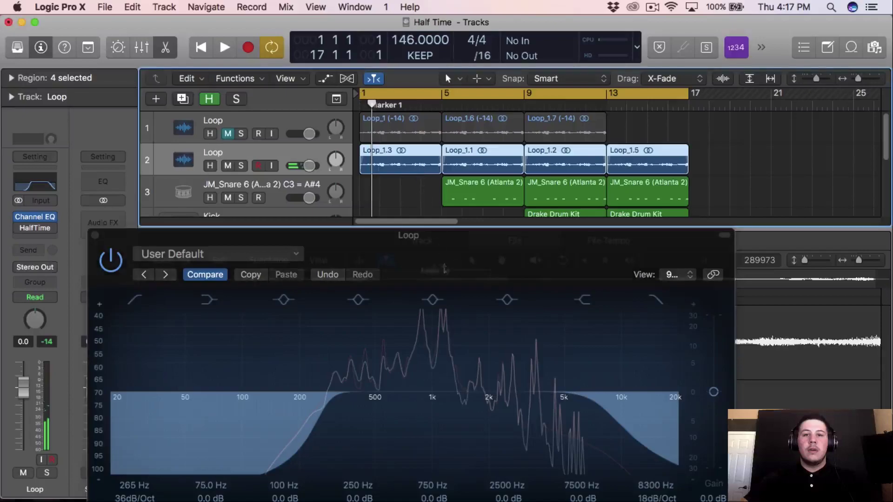
pyautogui.click(94, 235)
# Step: Reverse track 2's Loop_1.3 audio file and play it back with the Channel EQ reopened
pyautogui.click(295, 264)
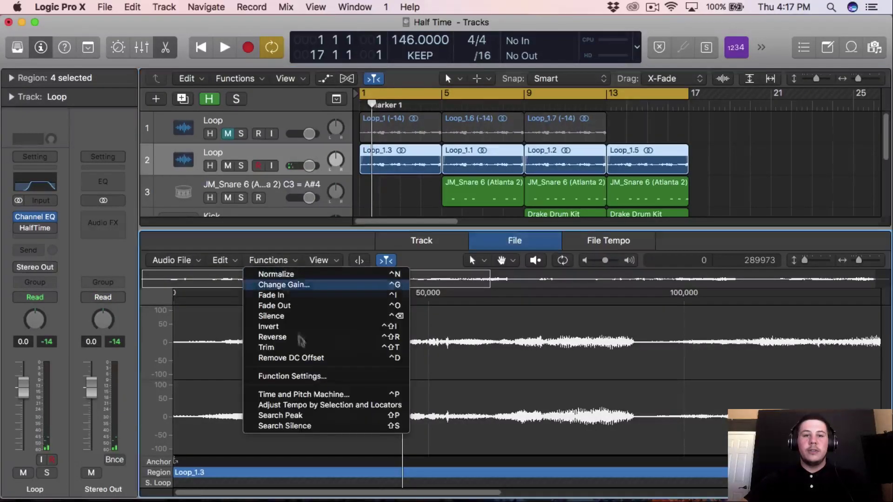
pyautogui.click(311, 337)
pyautogui.press('space')
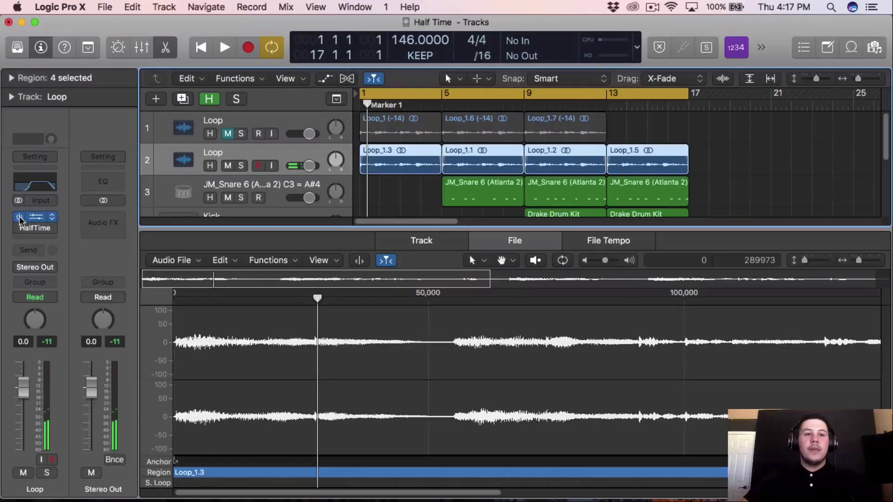
pyautogui.click(32, 189)
pyautogui.moveTo(376, 252); pyautogui.dragTo(404, 83)
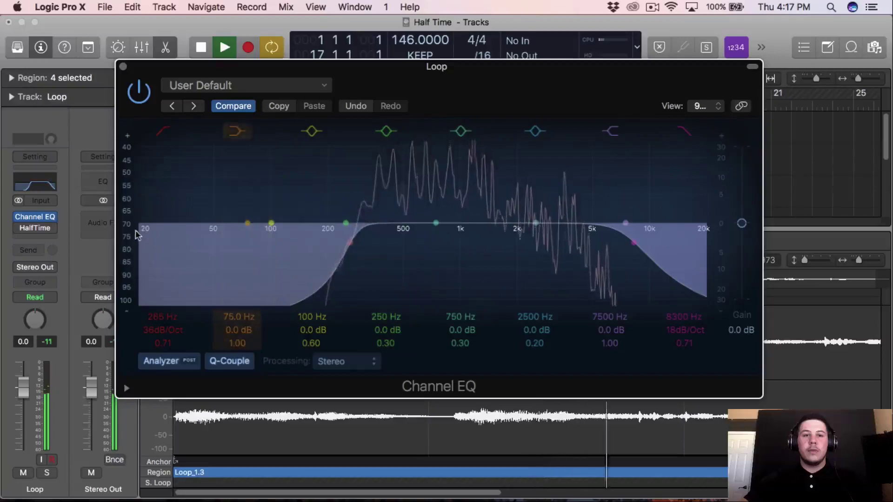
pyautogui.moveTo(124, 237); pyautogui.dragTo(122, 275)
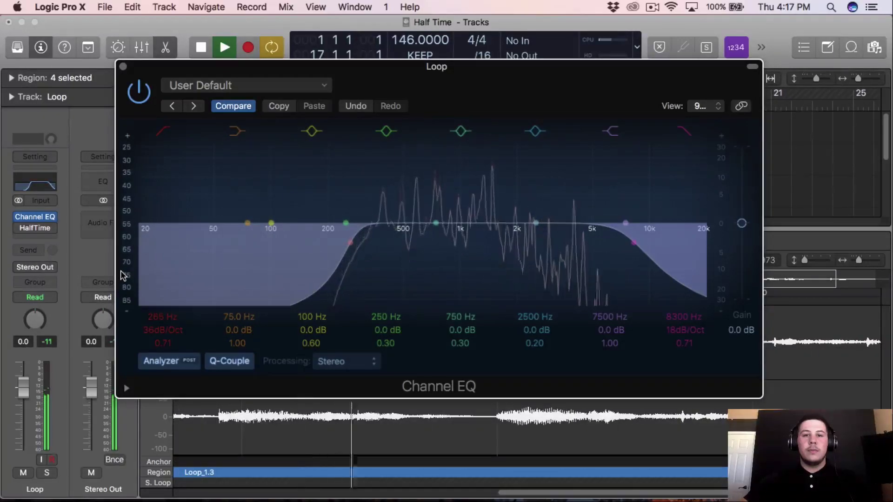
pyautogui.press('space')
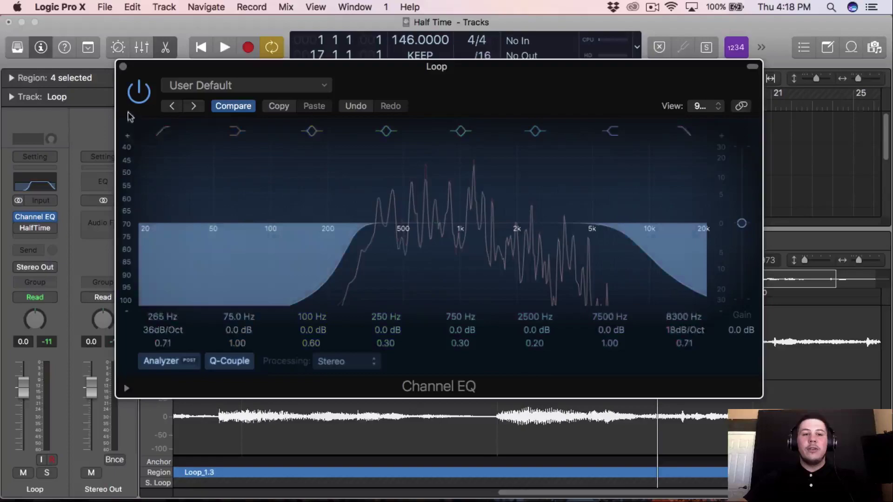
# Step: Enable the Channel EQ low cut at 83 Hz, then raise it to 240 Hz
pyautogui.moveTo(350, 242)
pyautogui.mouseDown()
pyautogui.moveTo(152, 251)
pyautogui.moveTo(124, 349)
pyautogui.mouseUp()
pyautogui.press('space')
pyautogui.press('space')
pyautogui.moveTo(118, 262); pyautogui.dragTo(124, 316)
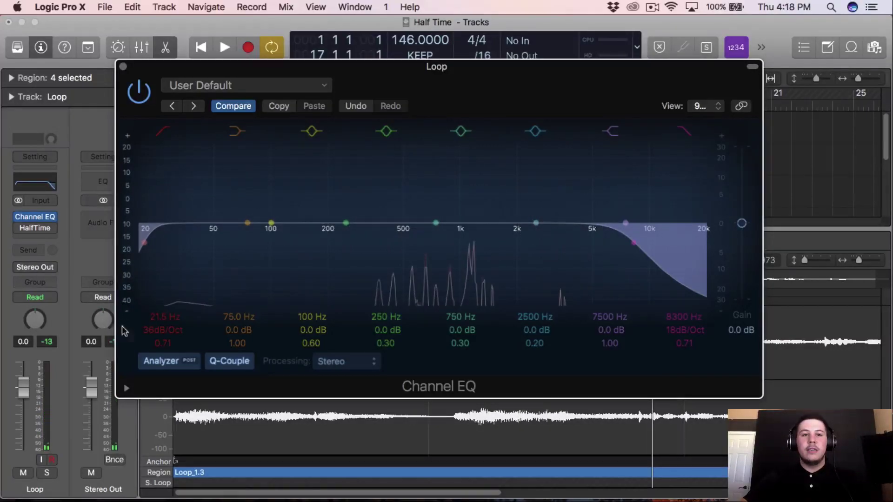
pyautogui.moveTo(128, 278); pyautogui.dragTo(132, 222)
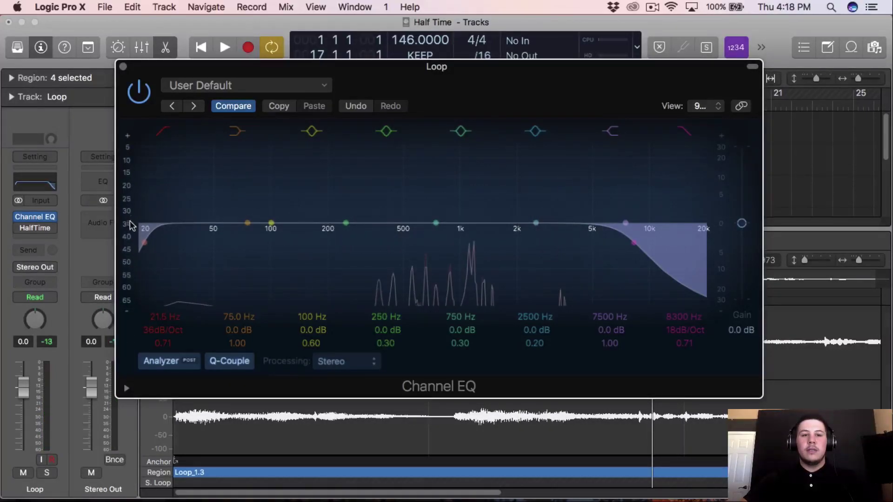
pyautogui.press('space')
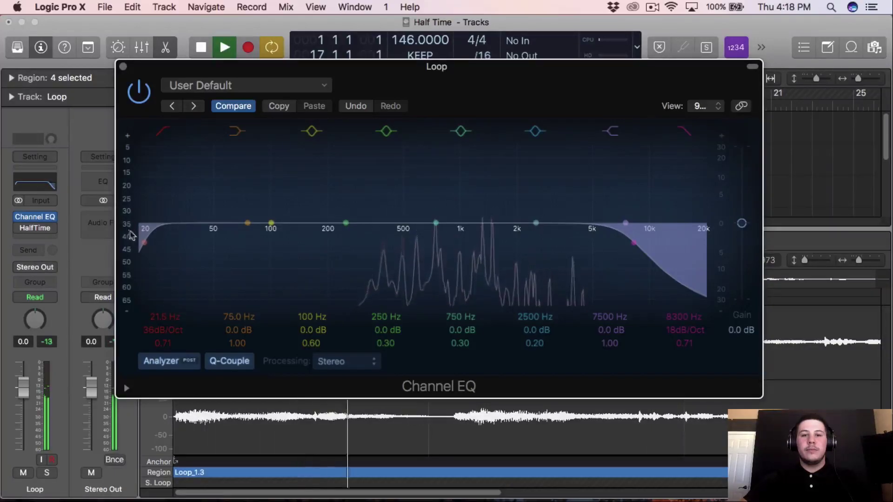
pyautogui.press('space')
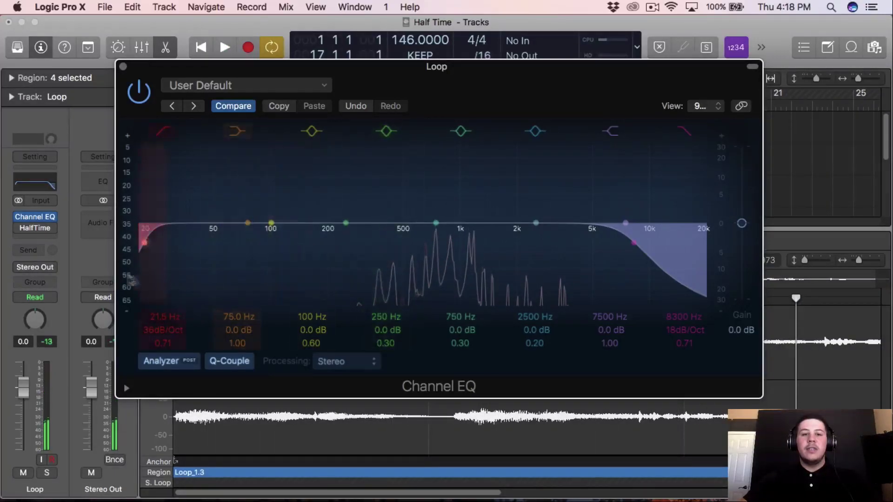
pyautogui.moveTo(127, 285); pyautogui.dragTo(129, 302)
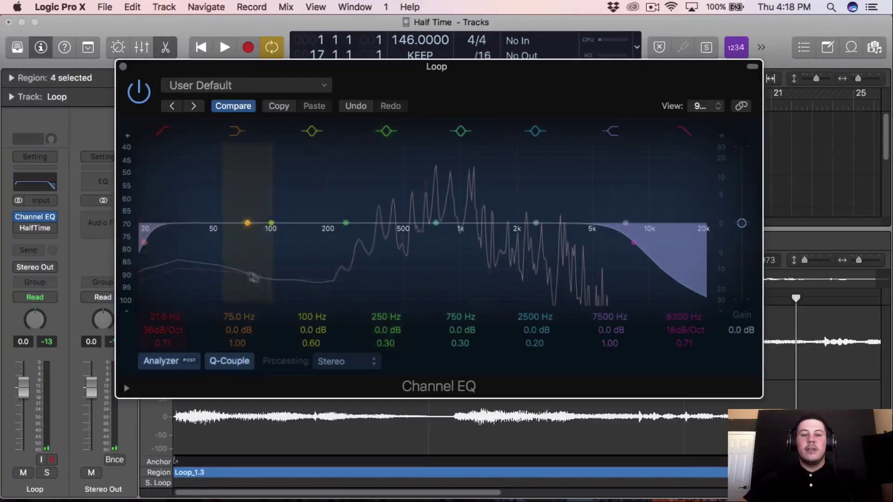
pyautogui.moveTo(165, 314); pyautogui.dragTo(165, 283)
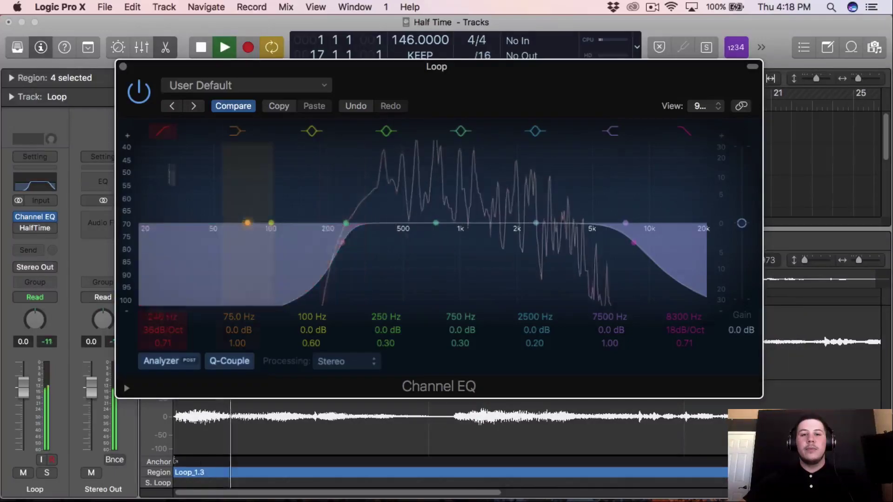
# Step: Close the Channel EQ and insert a stereo HalfTime plug-in on the Loop channel strip
pyautogui.click(123, 67)
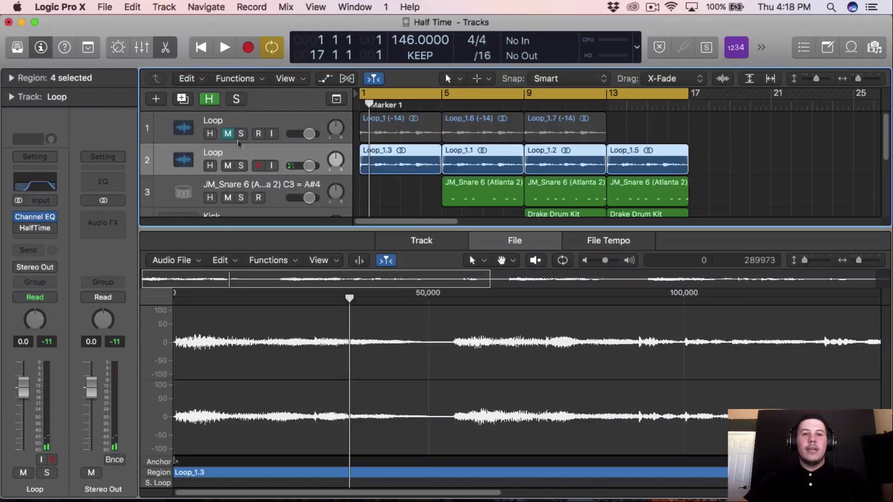
pyautogui.click(52, 232)
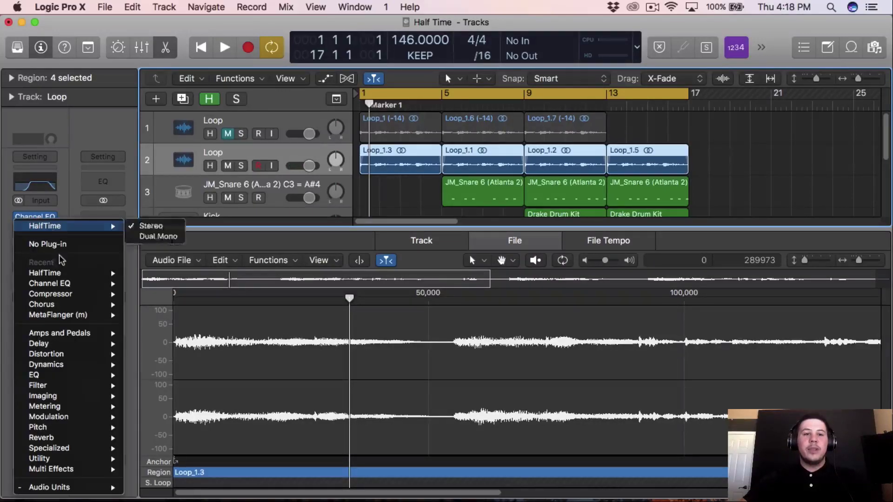
pyautogui.moveTo(75, 487)
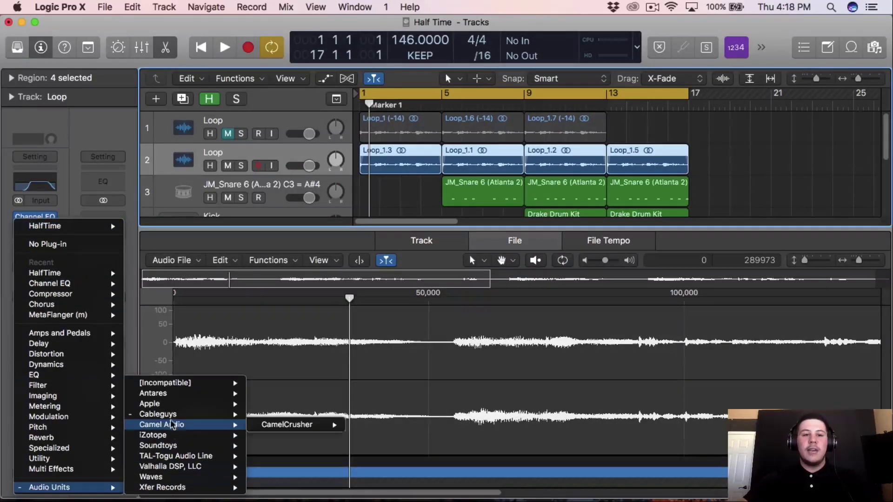
pyautogui.moveTo(201, 415)
pyautogui.moveTo(298, 415)
pyautogui.click(341, 416)
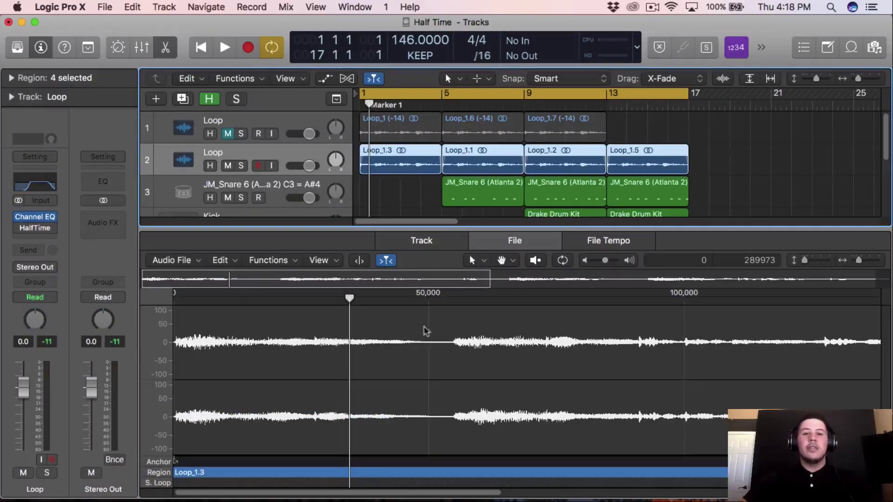
# Step: Set HalfTime's loop length to 1 Bar, play it back, and close the audio file editor
pyautogui.moveTo(19, 231)
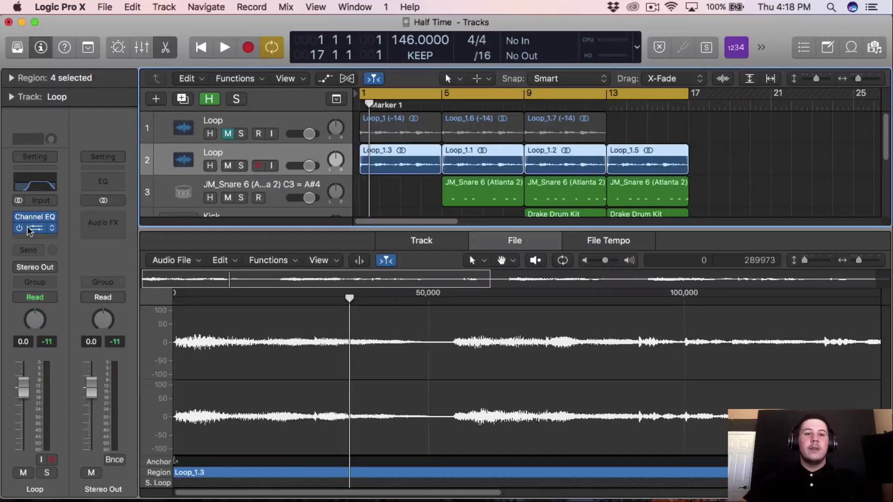
pyautogui.click(30, 231)
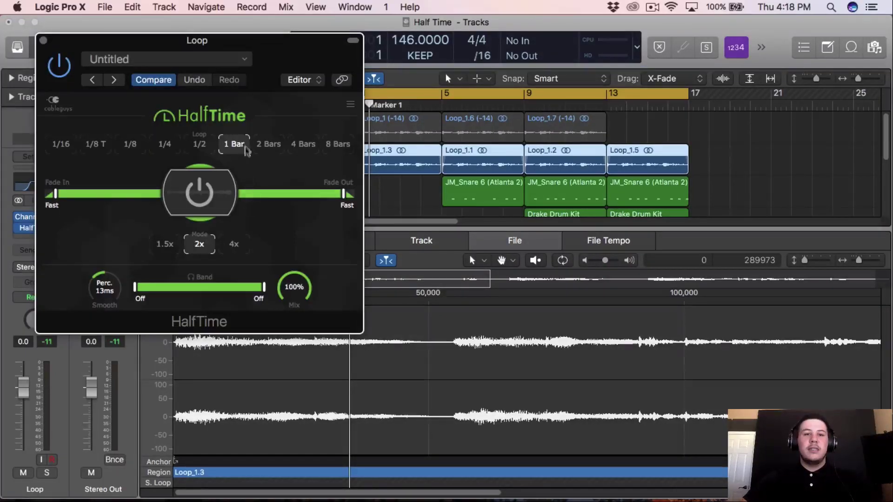
pyautogui.click(234, 145)
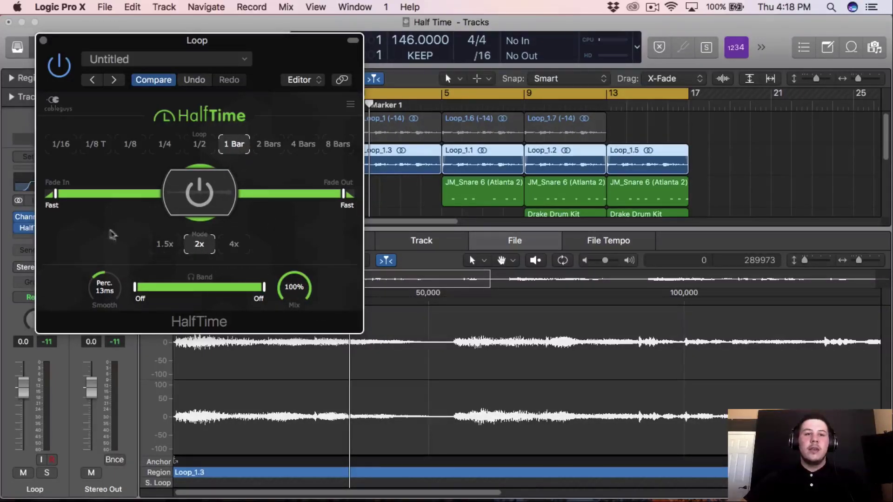
pyautogui.press('space')
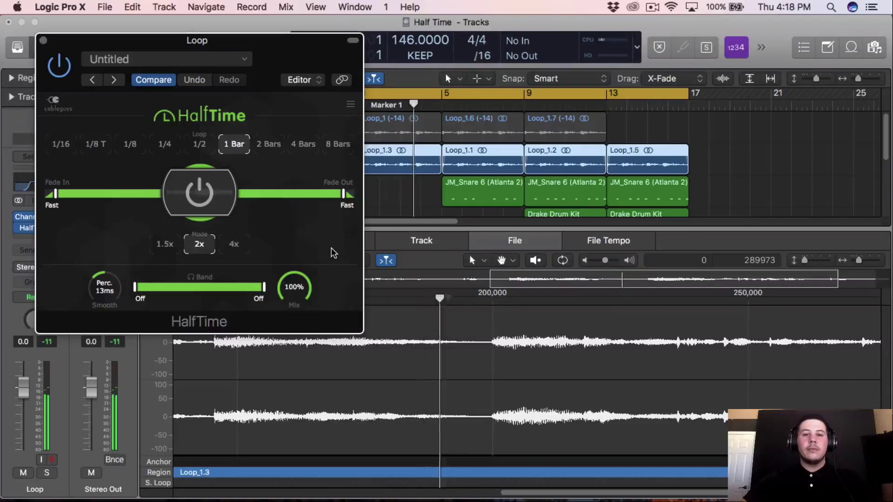
pyautogui.click(470, 255)
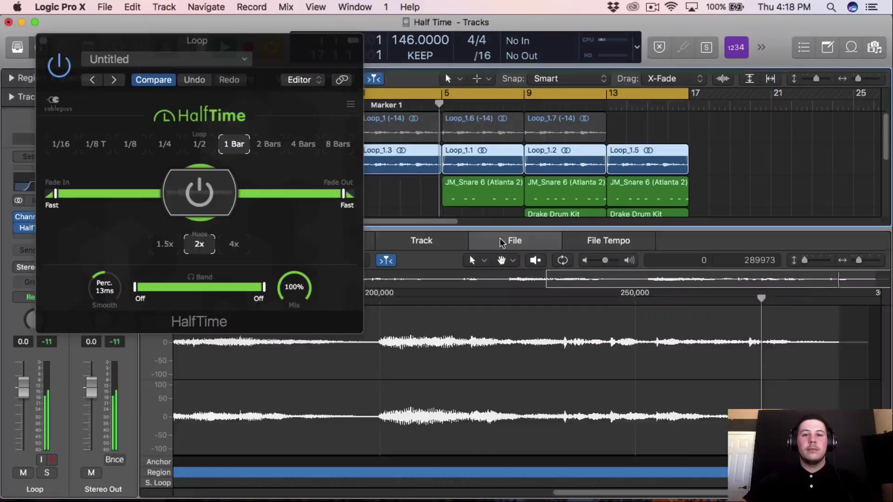
pyautogui.moveTo(279, 41); pyautogui.dragTo(344, 104)
pyautogui.press('e')
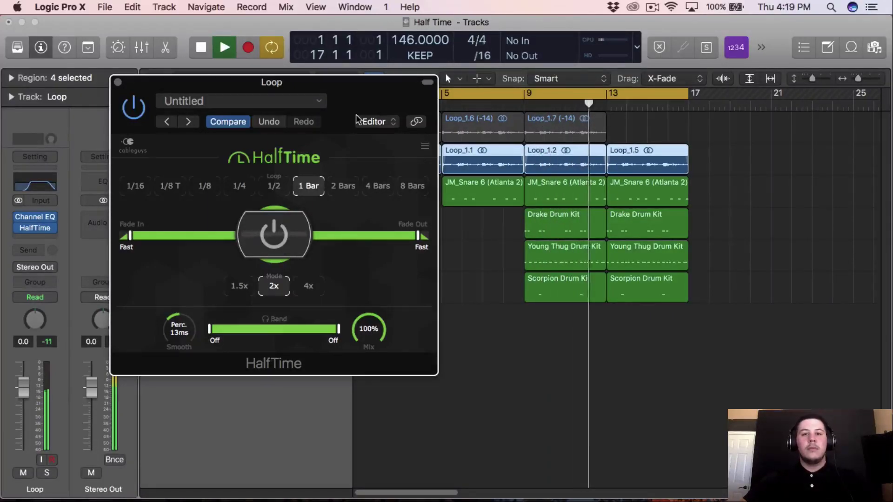
pyautogui.press('space')
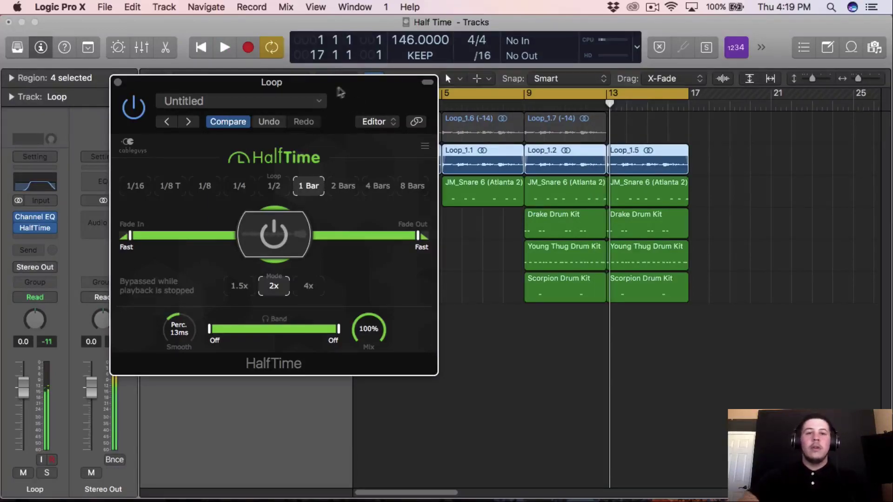
pyautogui.moveTo(364, 102); pyautogui.dragTo(380, 95)
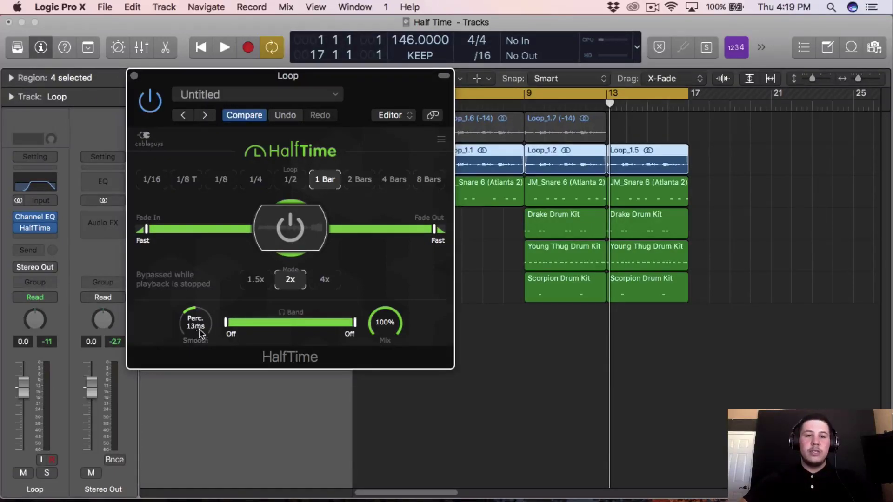
pyautogui.press('space')
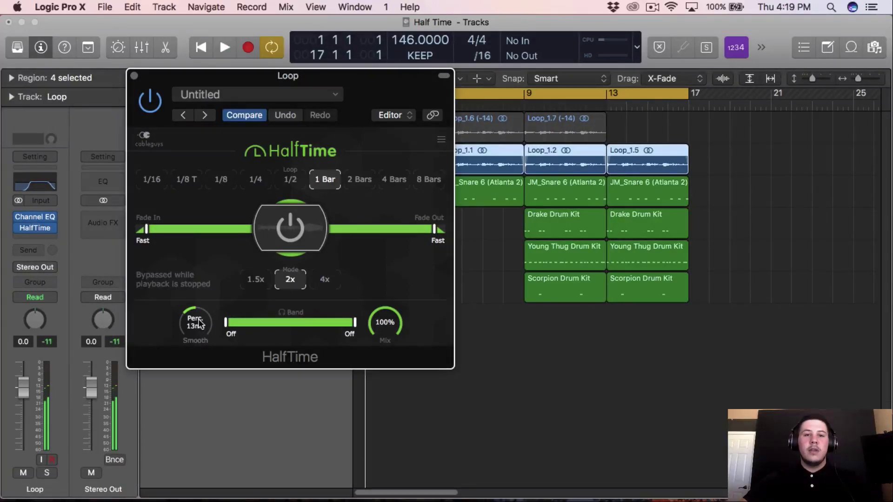
pyautogui.moveTo(195, 325); pyautogui.dragTo(195, 307)
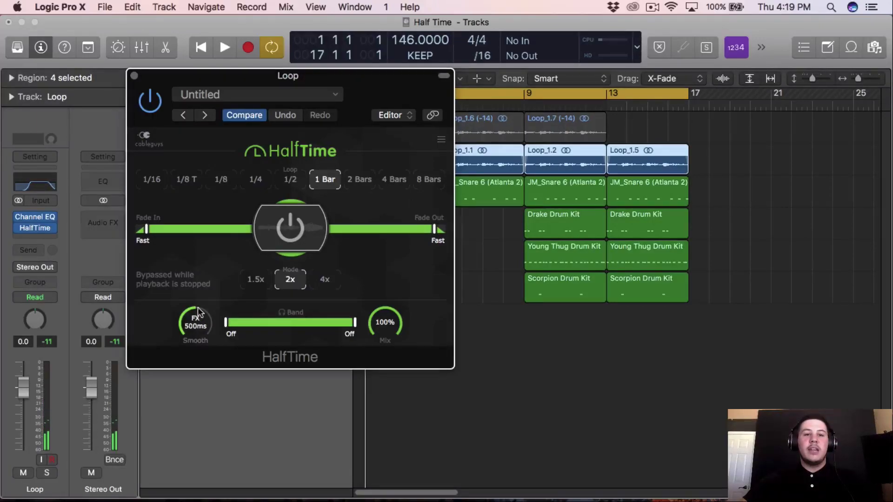
pyautogui.press('space')
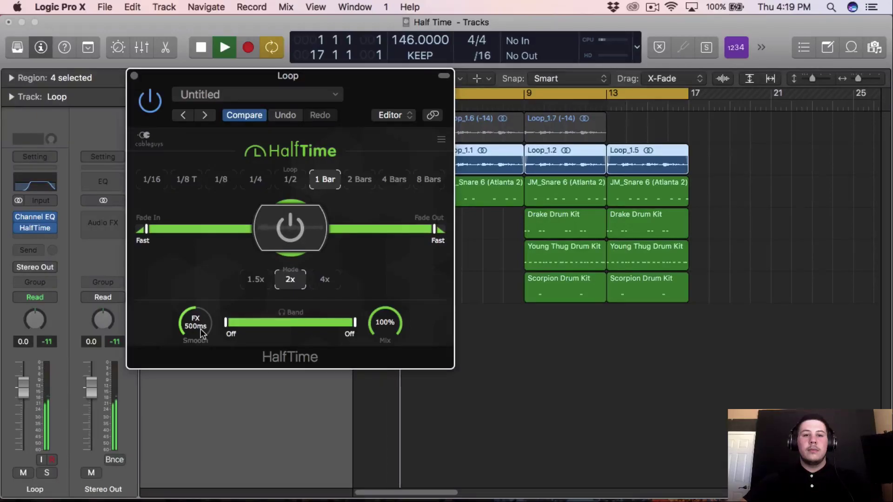
pyautogui.press('space')
pyautogui.moveTo(200, 328); pyautogui.dragTo(201, 324)
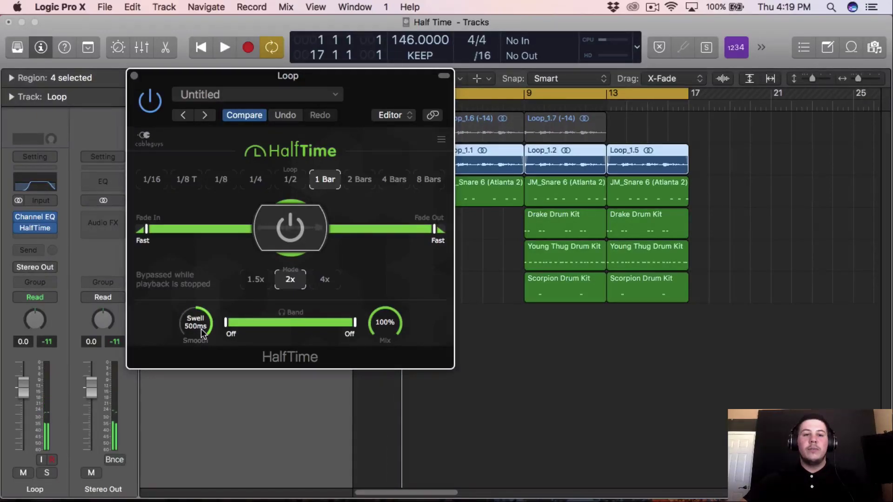
pyautogui.press('space')
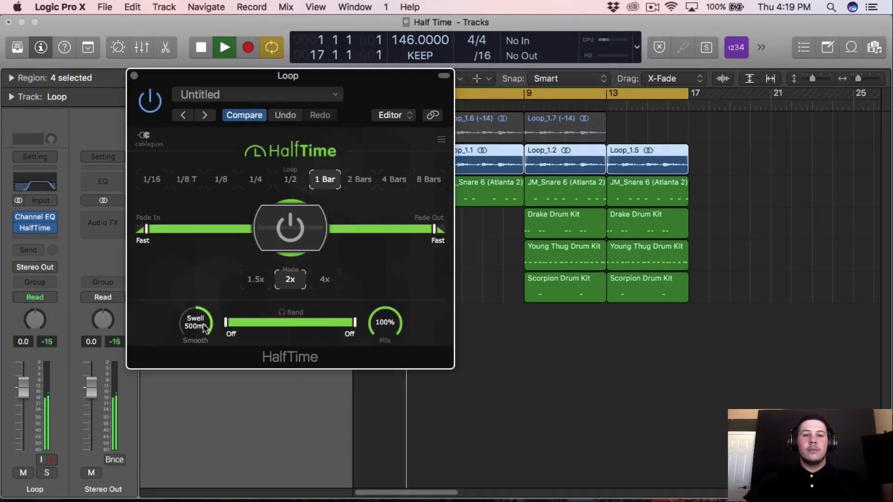
pyautogui.press('space')
pyautogui.moveTo(205, 329); pyautogui.dragTo(205, 360)
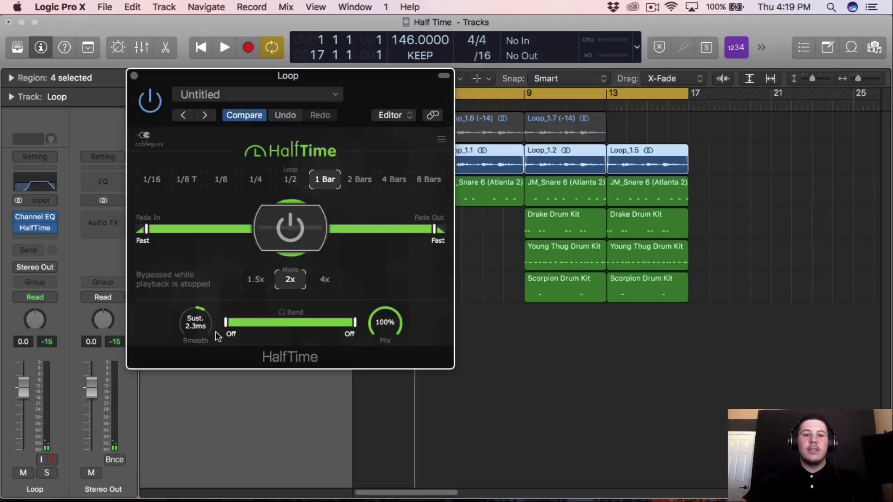
pyautogui.press('space')
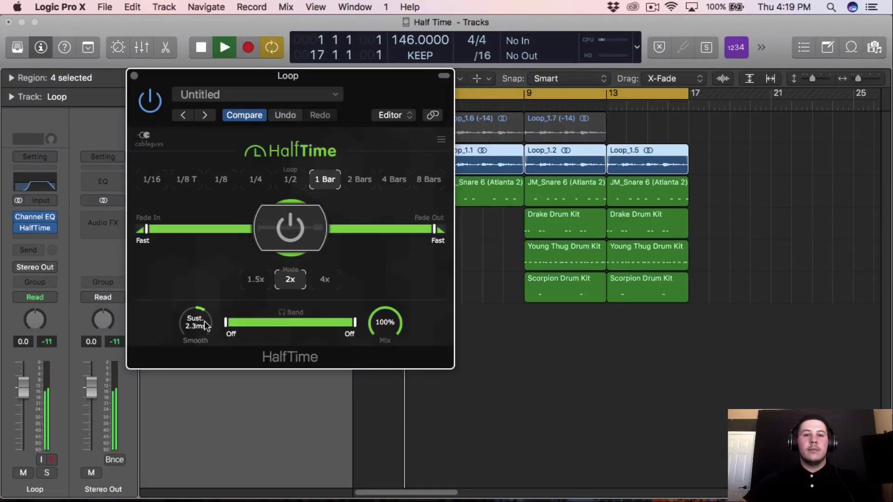
pyautogui.press('space')
pyautogui.moveTo(204, 321); pyautogui.dragTo(204, 328)
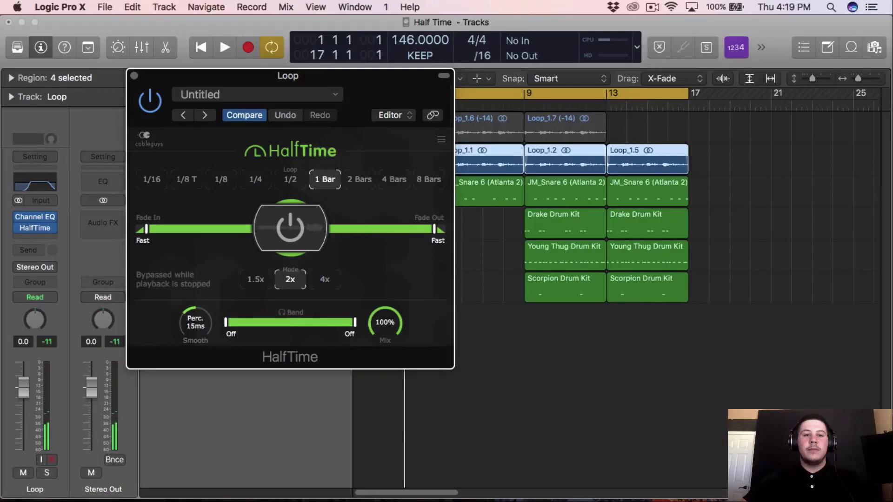
pyautogui.press('space')
pyautogui.press('space')
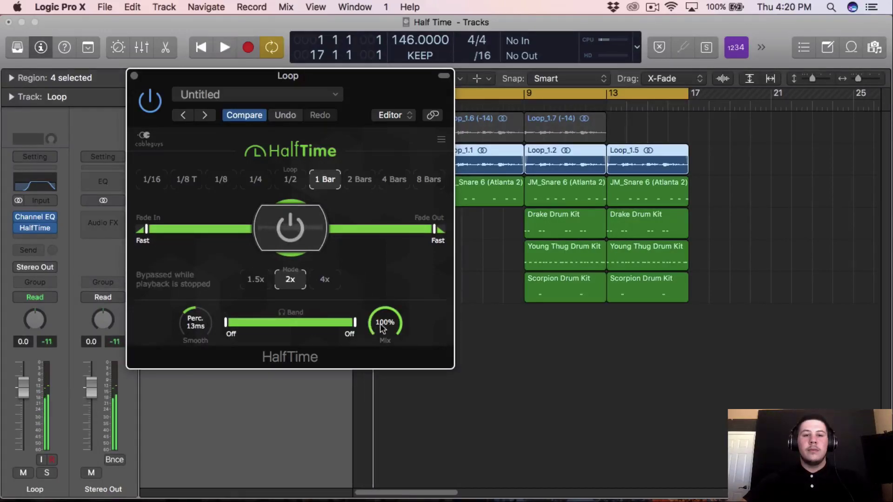
pyautogui.moveTo(226, 322); pyautogui.dragTo(263, 328)
pyautogui.press('space')
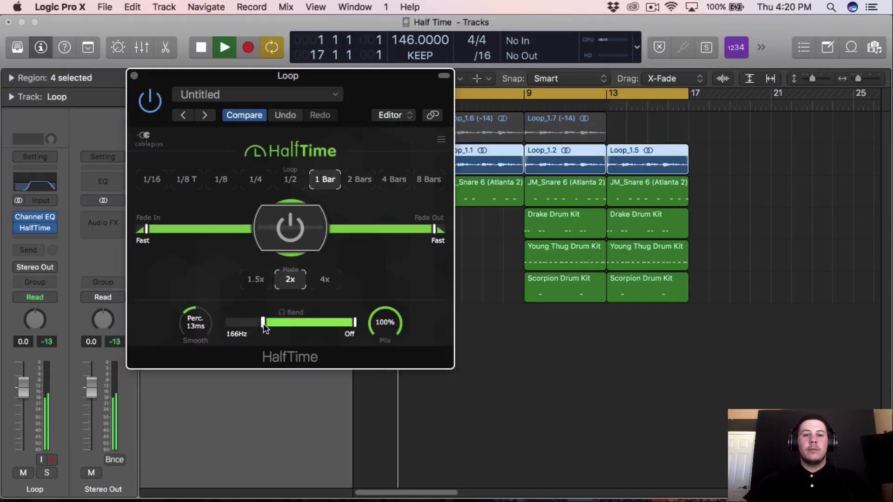
pyautogui.press('space')
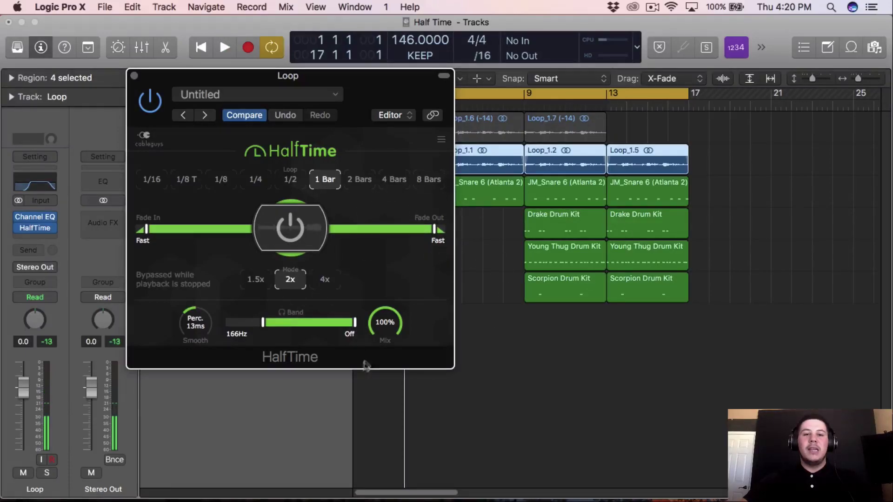
pyautogui.moveTo(355, 333)
pyautogui.mouseDown()
pyautogui.moveTo(330, 337)
pyautogui.moveTo(342, 323)
pyautogui.mouseUp()
pyautogui.press('space')
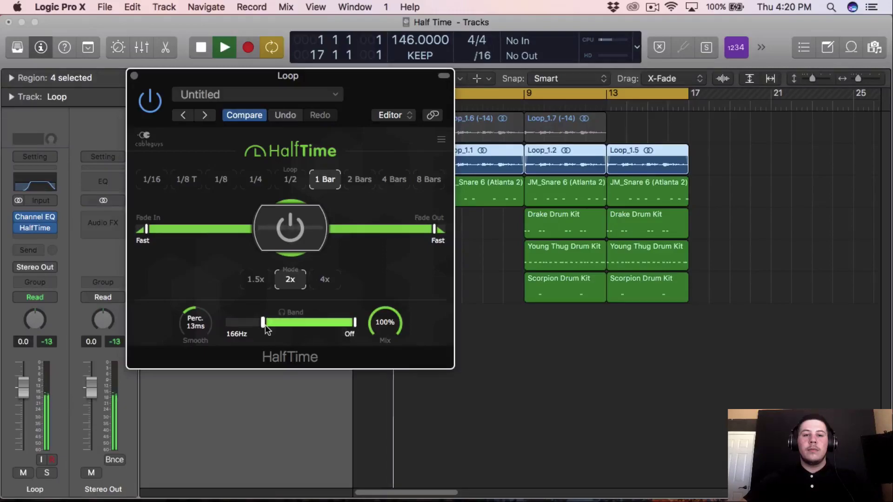
pyautogui.doubleClick(302, 323)
pyautogui.press('space')
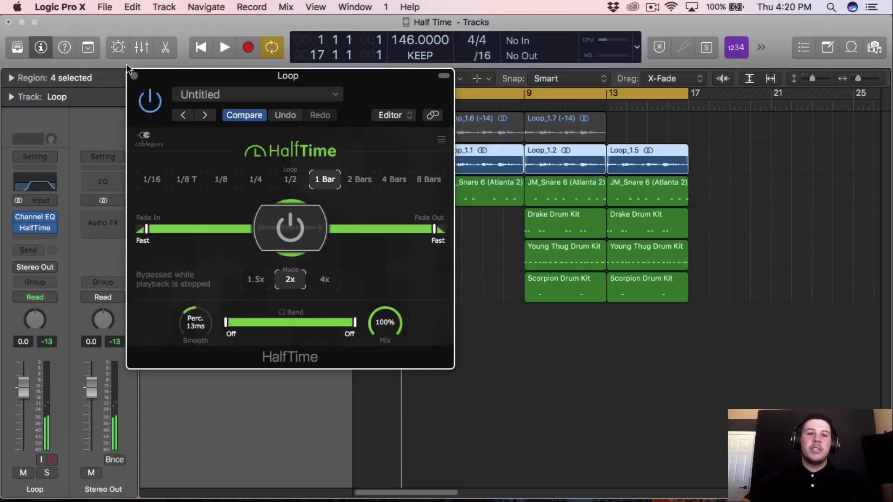
# Step: Close the HalfTime window, select the first Loop track, and deselect all regions
pyautogui.click(133, 75)
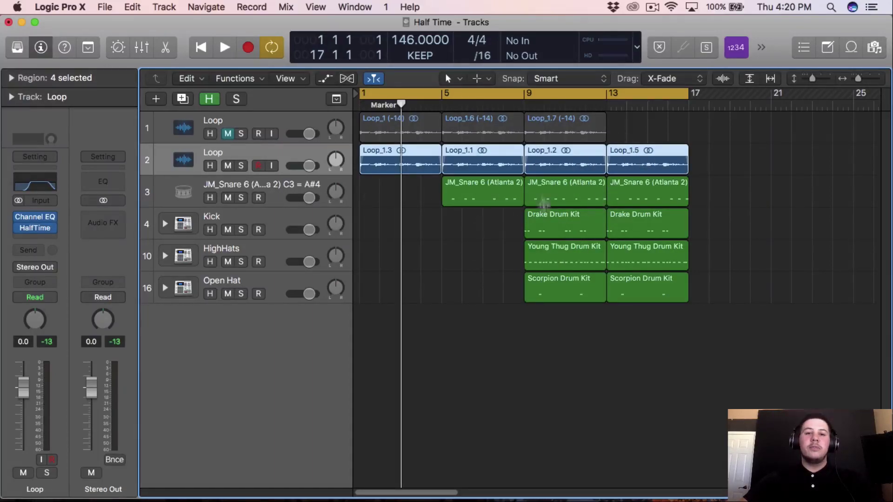
pyautogui.click(280, 123)
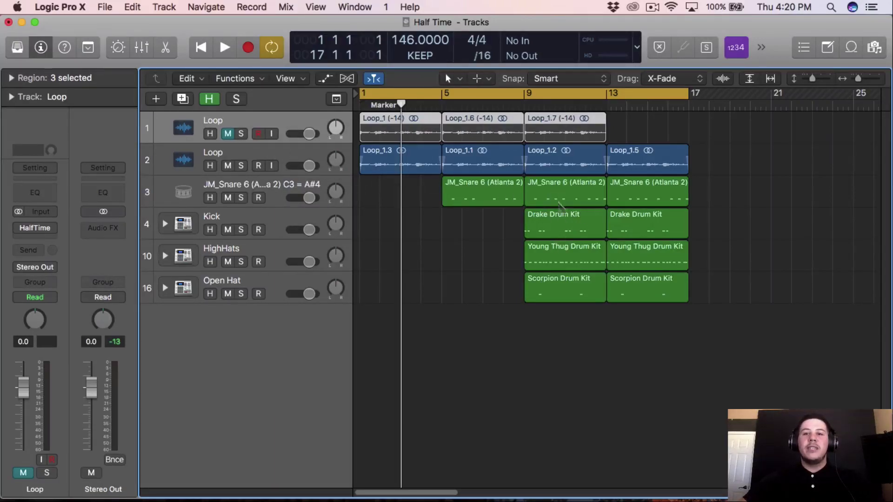
pyautogui.click(620, 135)
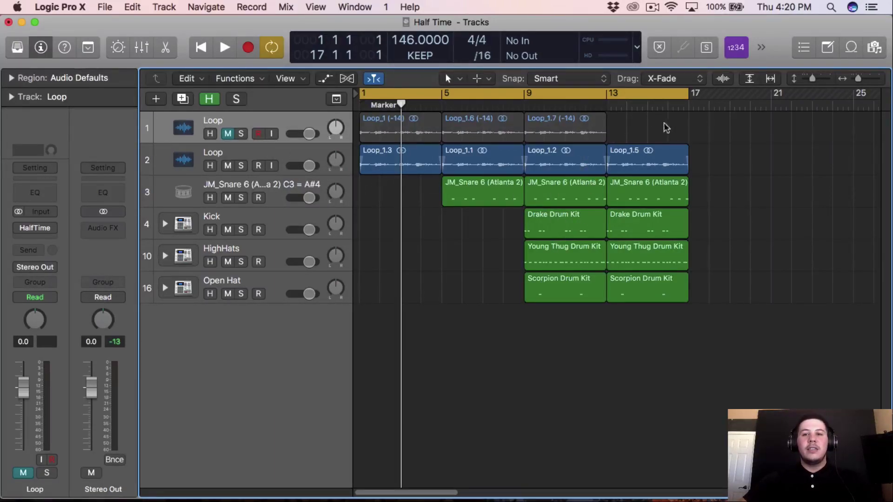